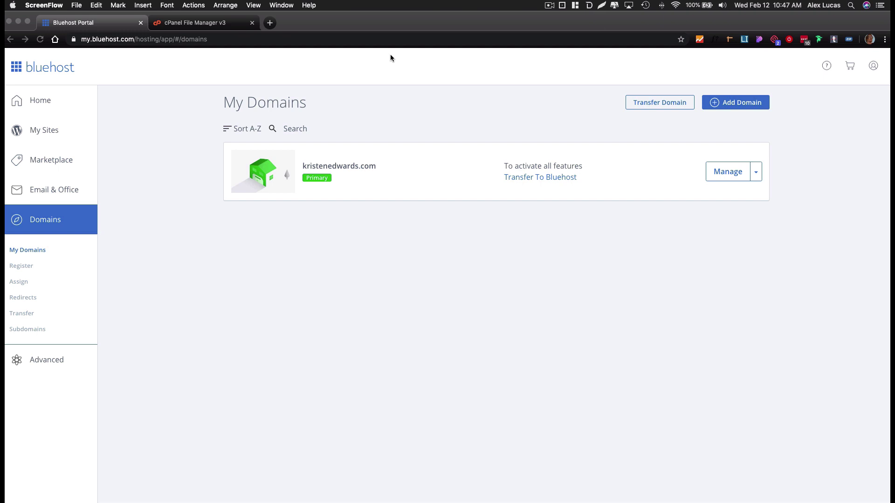
# - Open a new blank browser tab beside the Bluehost portal and File Manager tabs
pyautogui.click(271, 23)
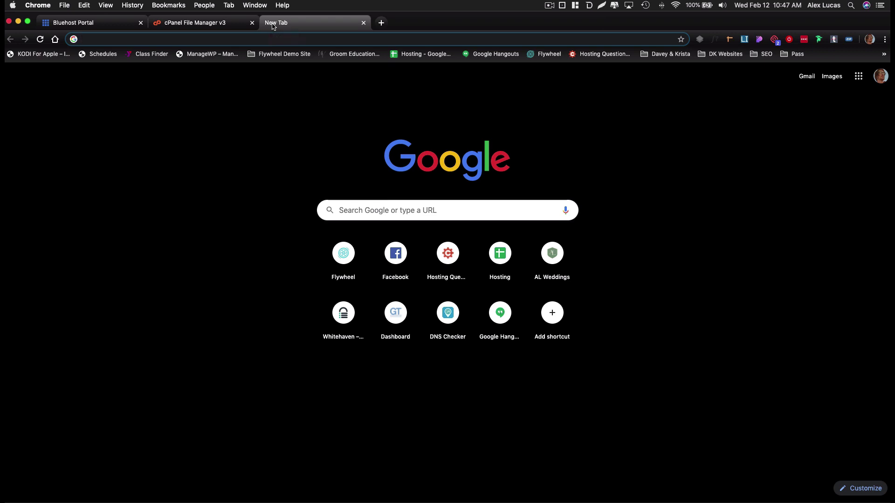
# - Enter myphotography.com in the address bar and prefix it to pricing.myphotography.com
pyautogui.write('myphoto')
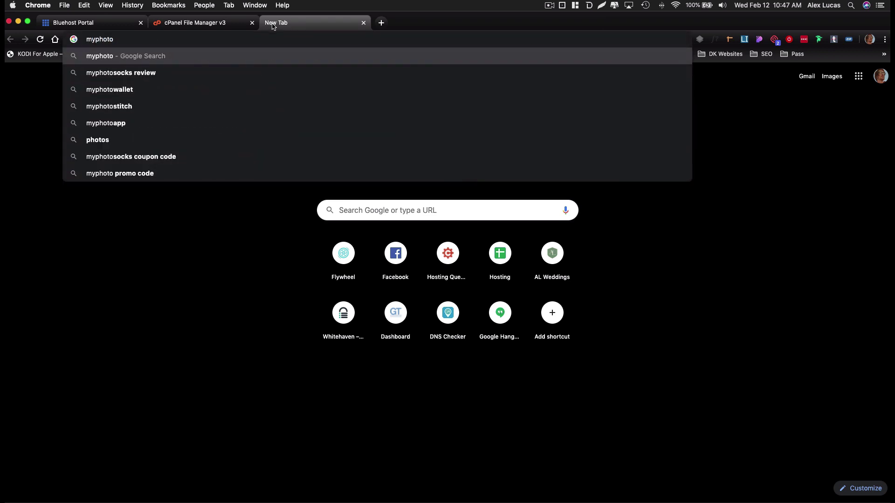
pyautogui.write('graphy.com')
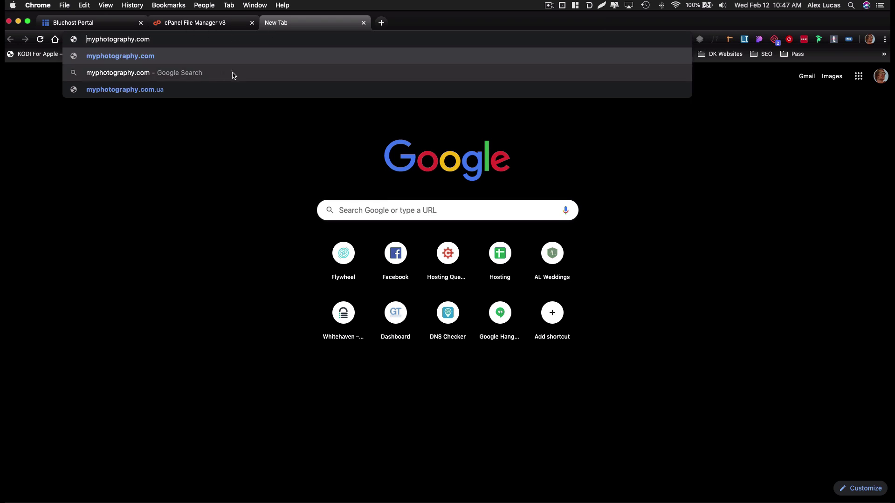
pyautogui.press('super+Left')
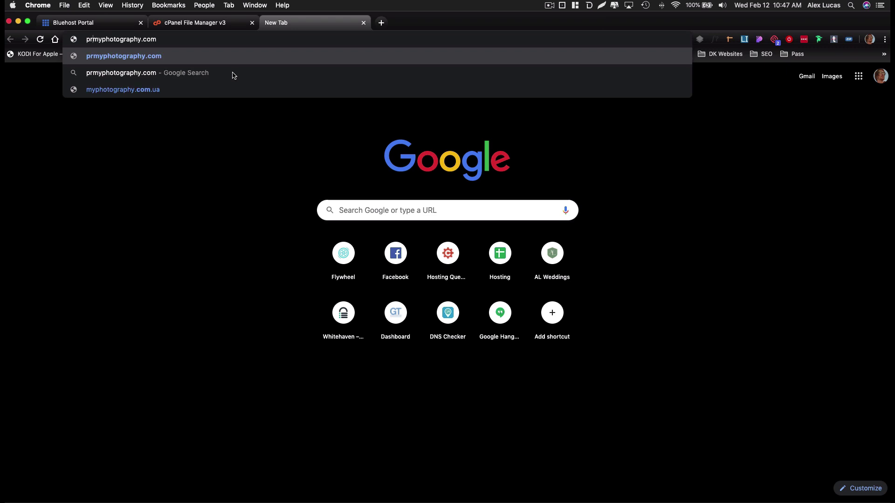
pyautogui.write('pricing.')
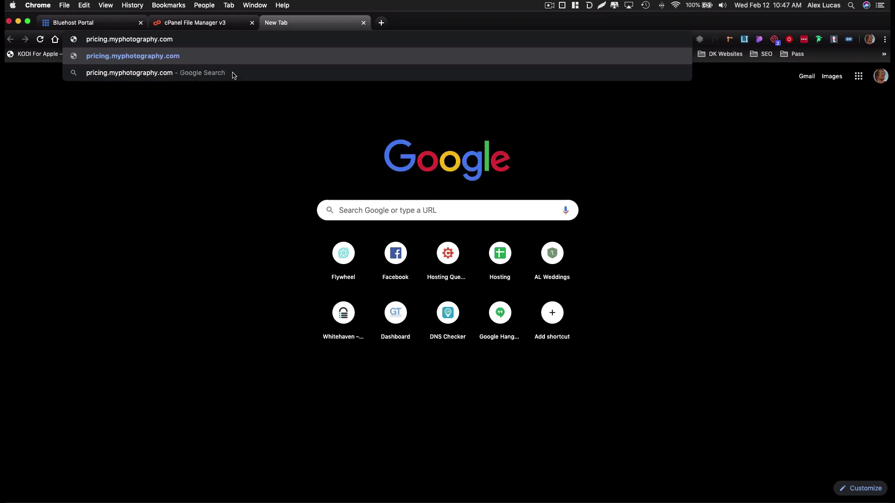
# - Remove the pricing. prefix and append /pricing, making it myphotography.com/pricing
pyautogui.doubleClick(95, 40)
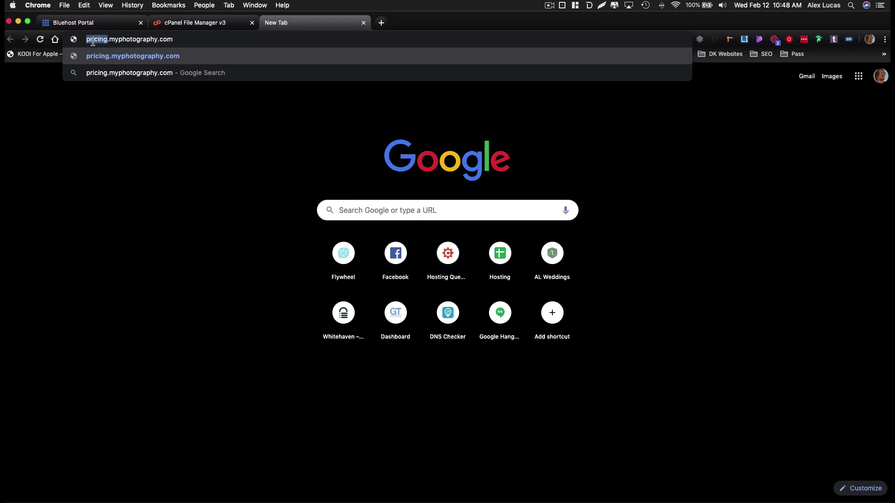
pyautogui.moveTo(110, 40); pyautogui.dragTo(176, 40)
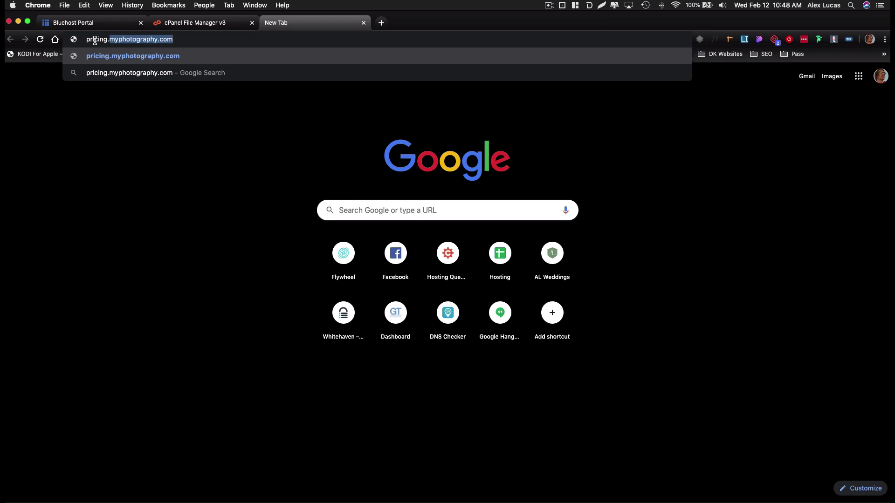
pyautogui.click(108, 41)
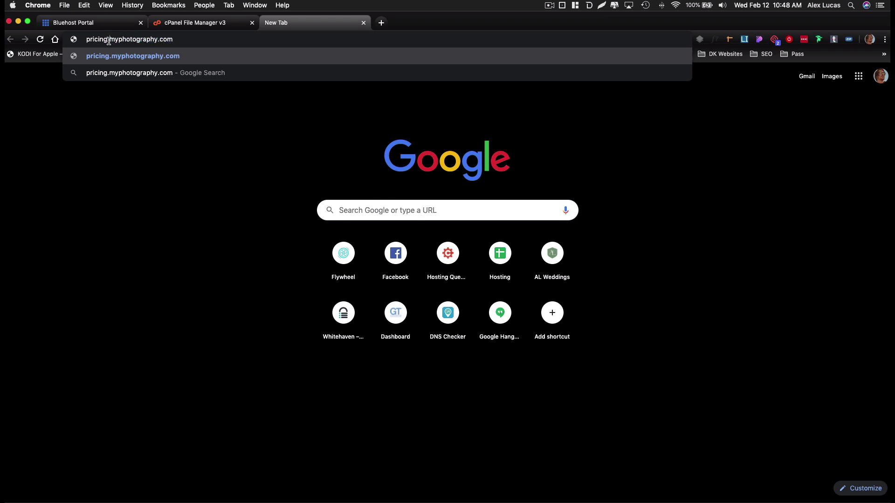
pyautogui.moveTo(109, 41); pyautogui.dragTo(86, 41)
pyautogui.press('BackSpace')
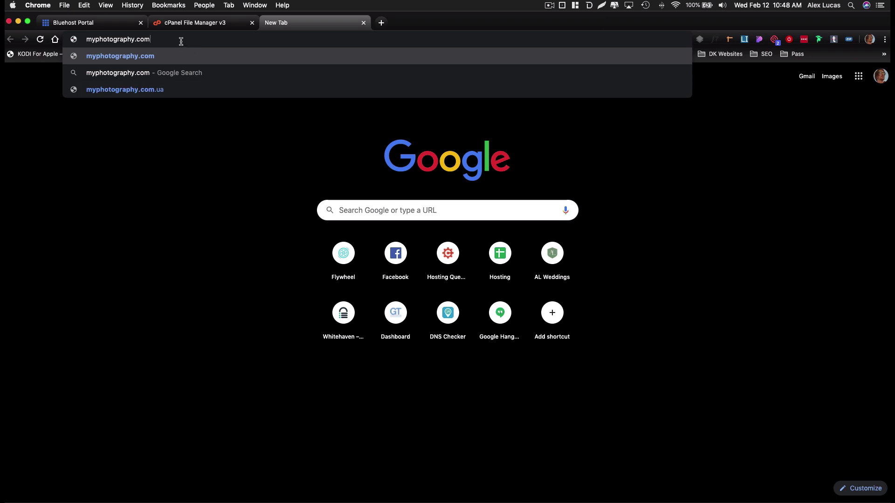
pyautogui.write('/pricing')
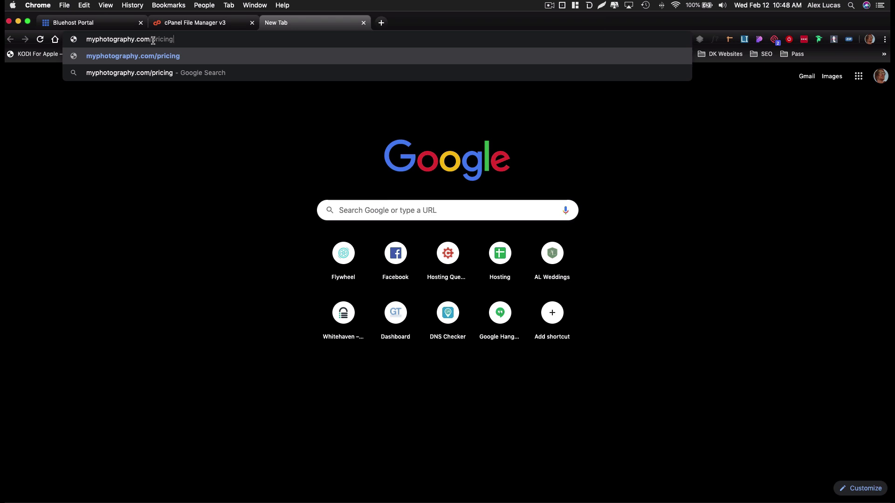
# - Close the extra tab to return to the Bluehost portal
pyautogui.press('super+w')
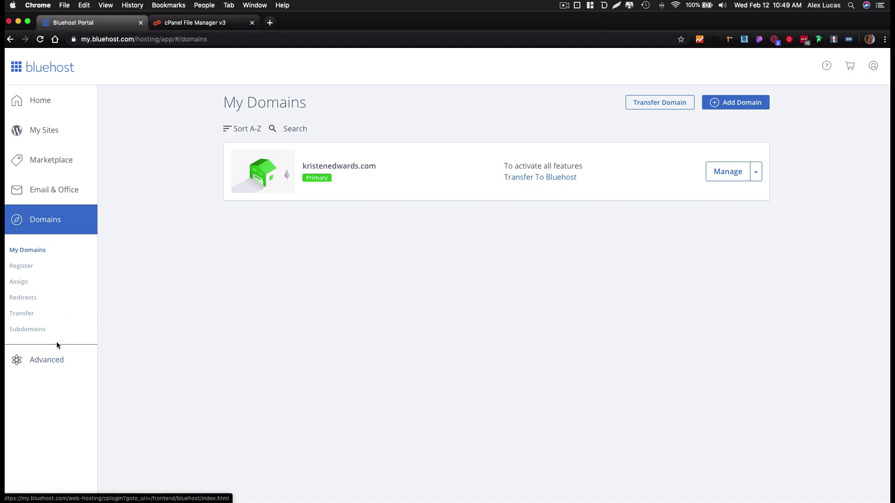
# - Fill the subdomain form with alex on kristenedwards.com, home folder alex
pyautogui.click(40, 331)
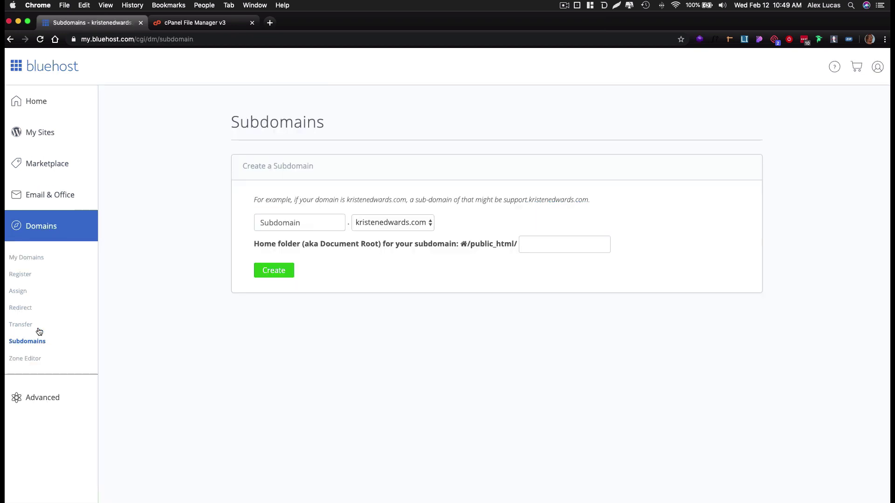
pyautogui.click(286, 222)
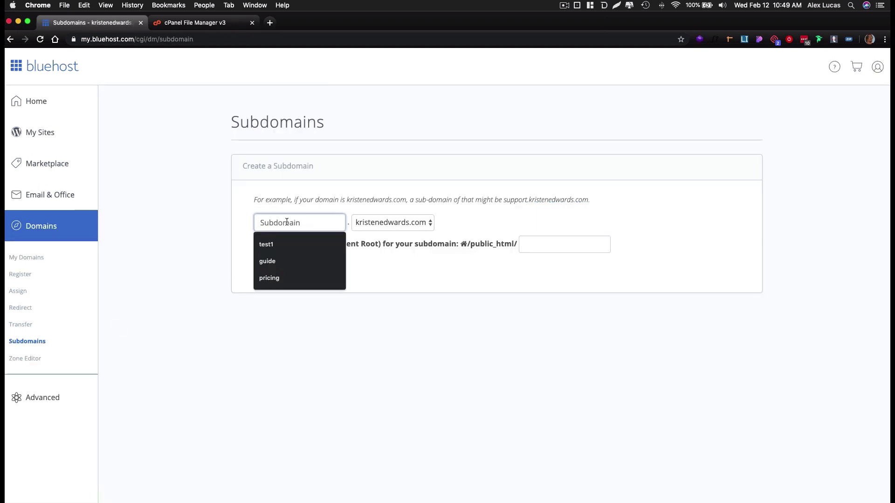
pyautogui.click(225, 286)
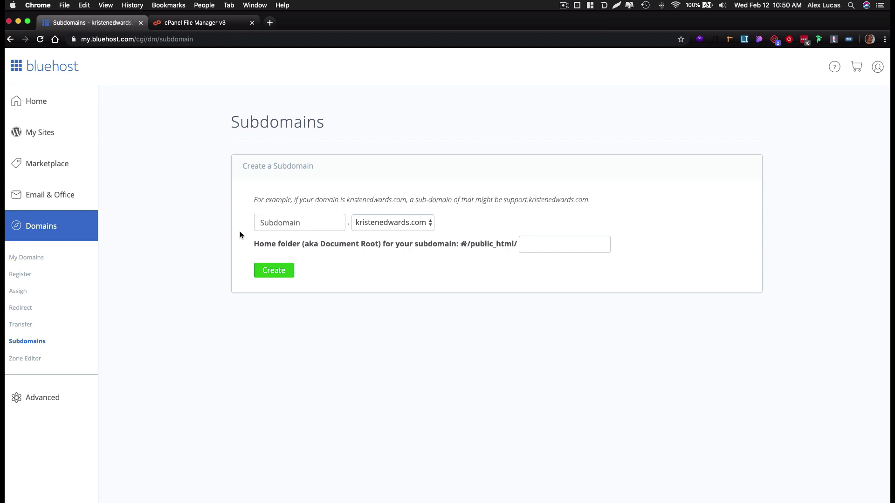
pyautogui.click(262, 225)
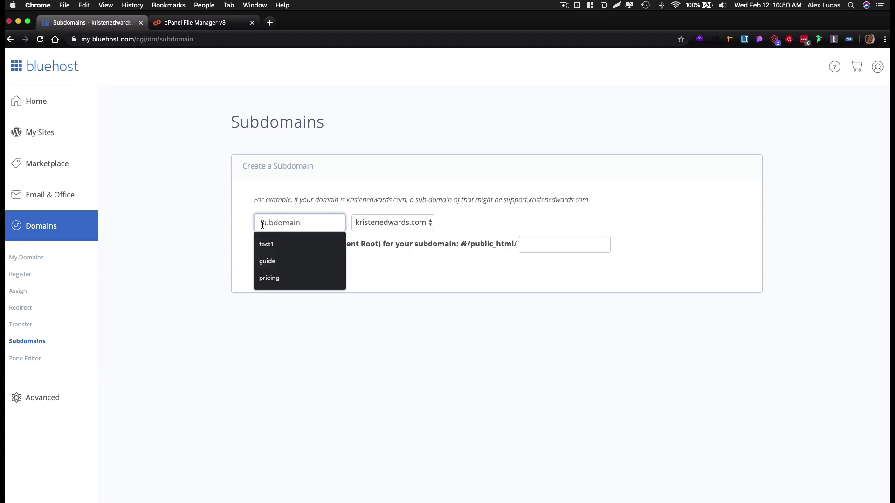
pyautogui.write('alex')
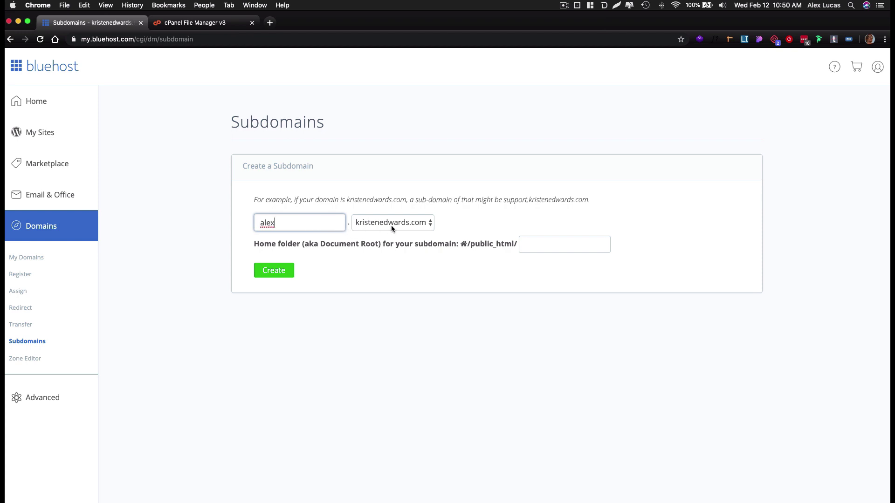
pyautogui.click(420, 222)
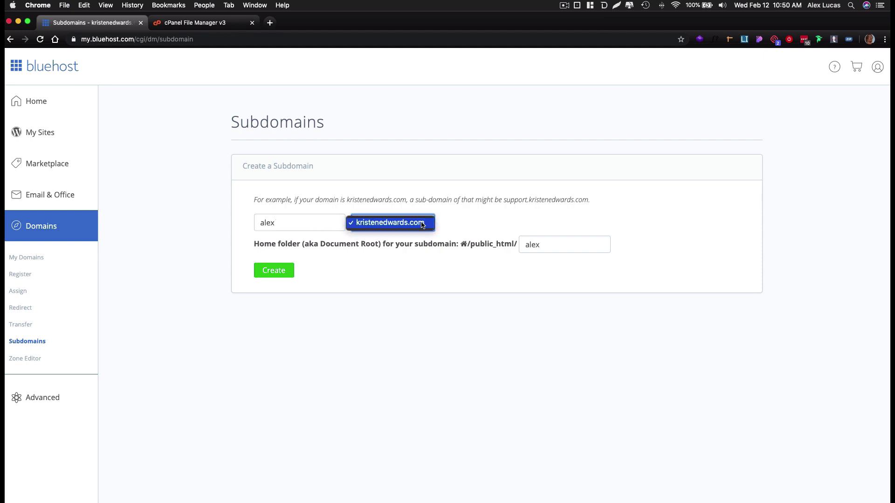
pyautogui.click(422, 225)
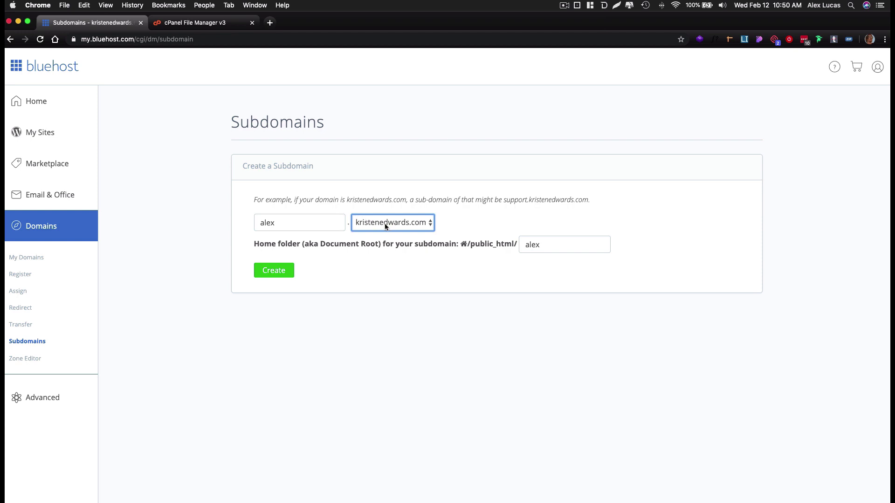
# - Create the subdomain alex.kristenedwards.com
pyautogui.click(285, 275)
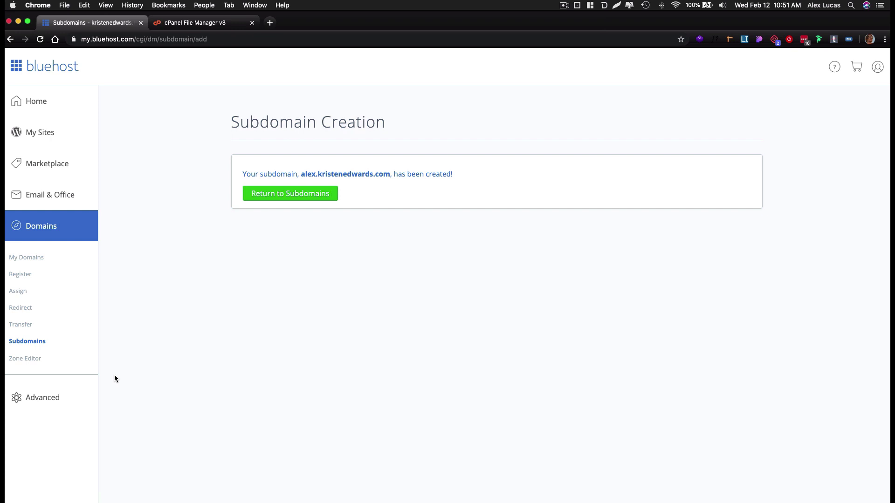
# - Open the Softaculous Apps Installer from the Advanced tools page's Software section
pyautogui.click(57, 400)
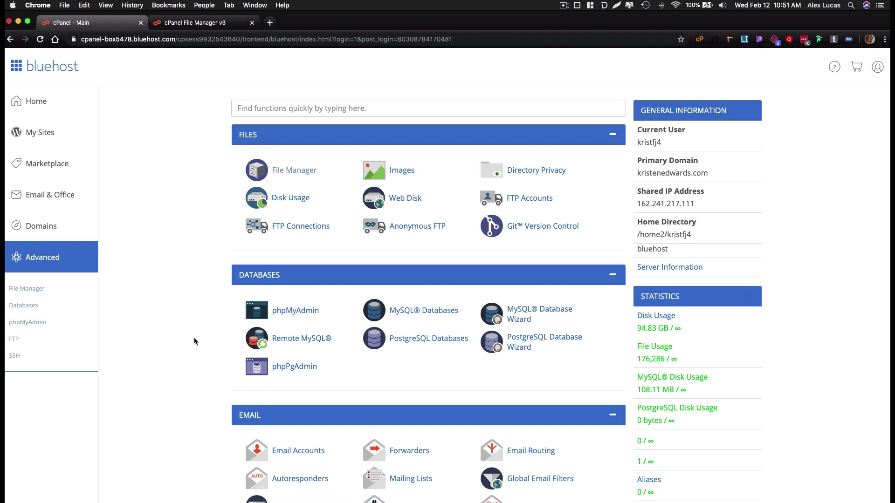
pyautogui.scroll(-6, 190, 330)
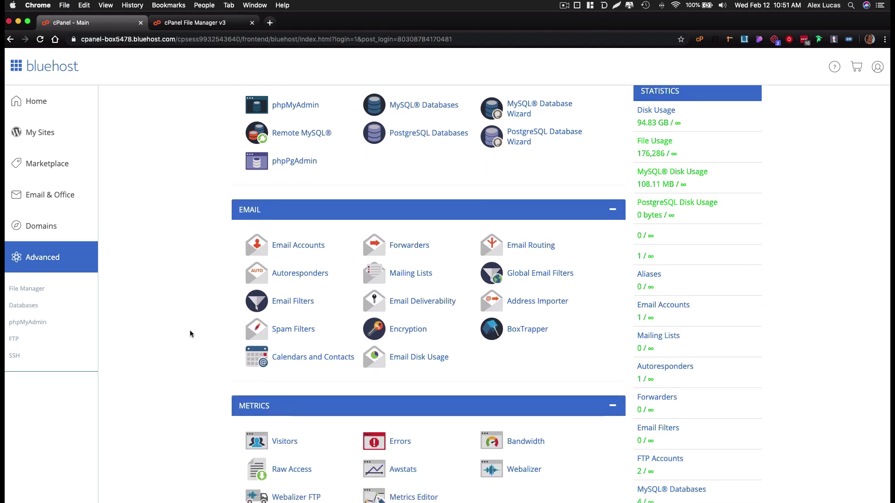
pyautogui.scroll(-6, 189, 332)
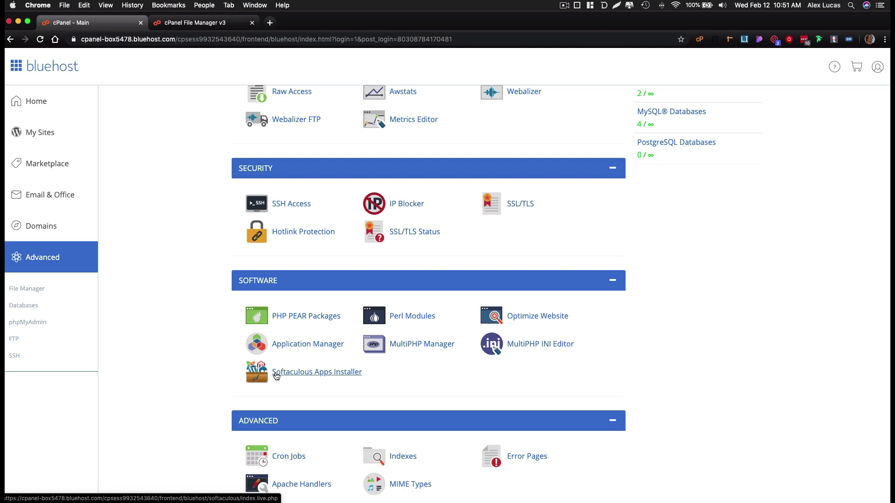
pyautogui.click(297, 375)
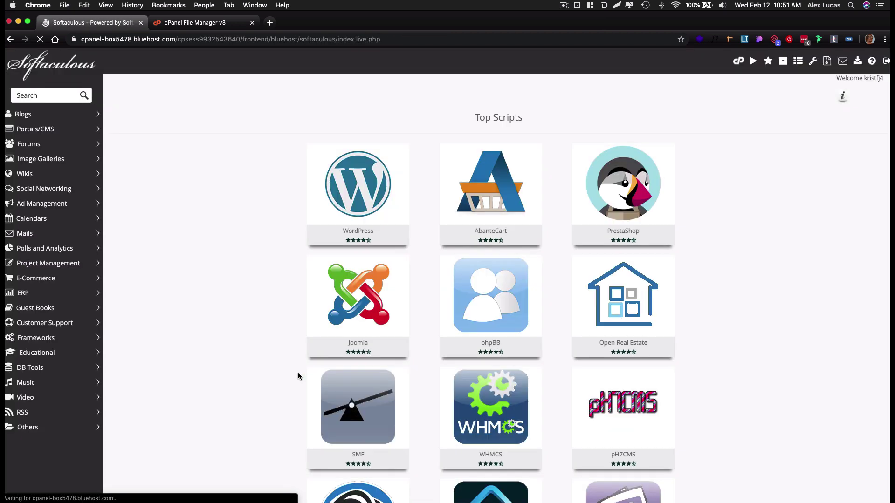
pyautogui.moveTo(323, 220)
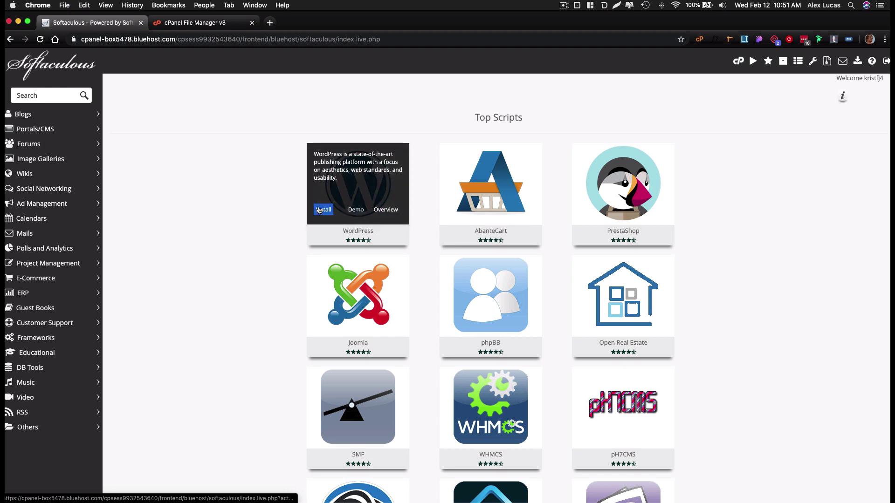
pyautogui.click(323, 211)
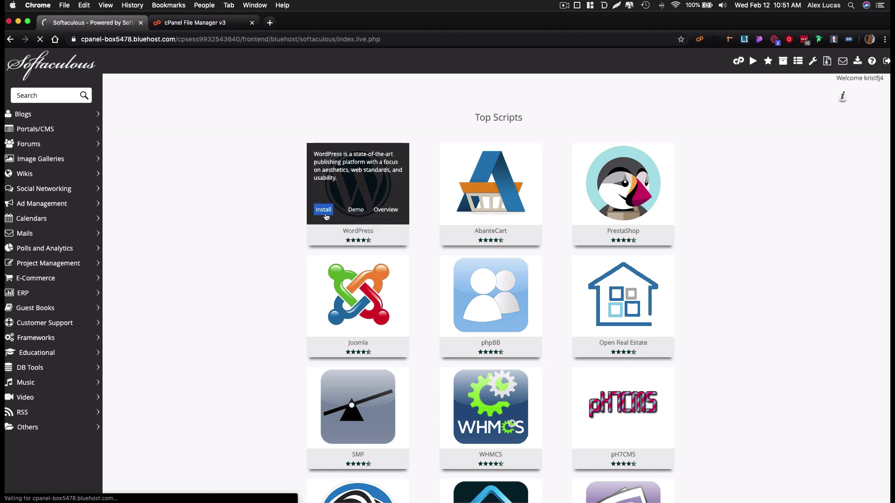
pyautogui.click(567, 225)
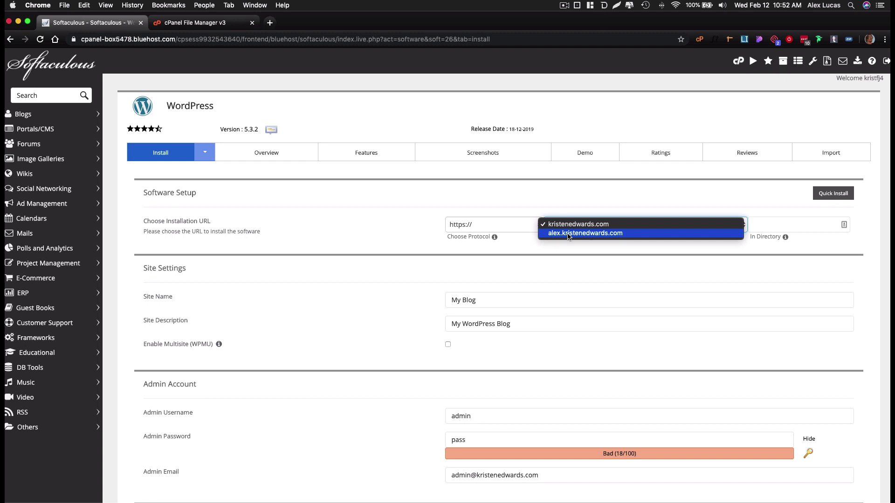
pyautogui.click(568, 234)
pyautogui.click(512, 225)
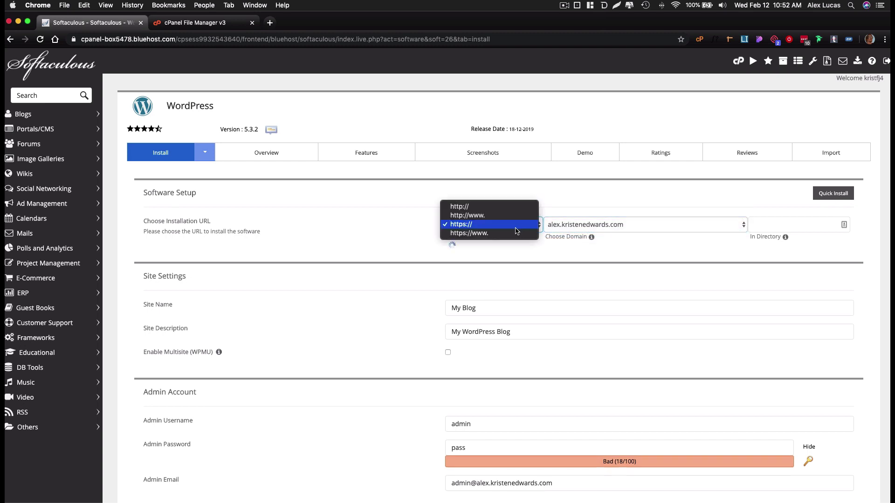
pyautogui.click(494, 206)
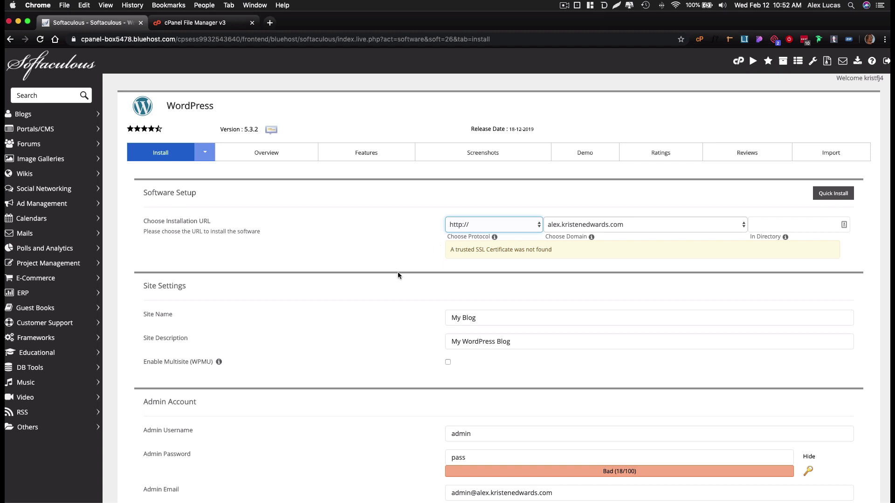
# - Review the site name, plugin and theme settings, then launch the installation
pyautogui.scroll(-2, 399, 275)
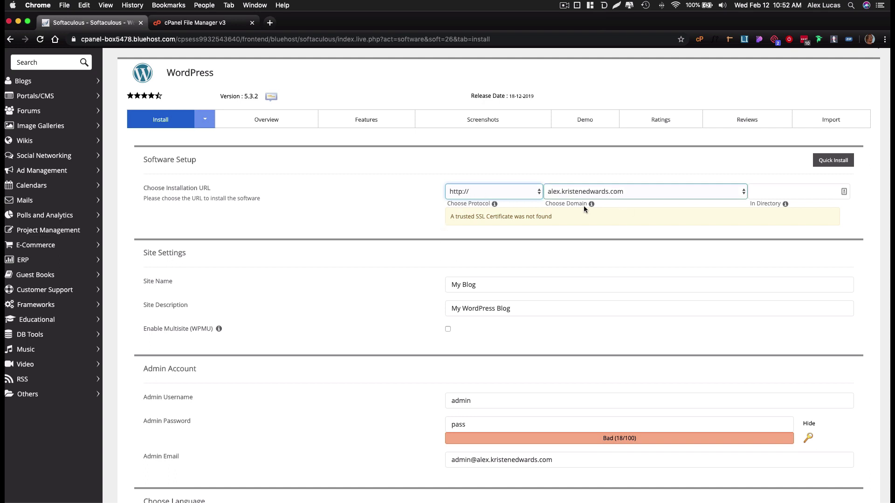
pyautogui.scroll(-1, 408, 254)
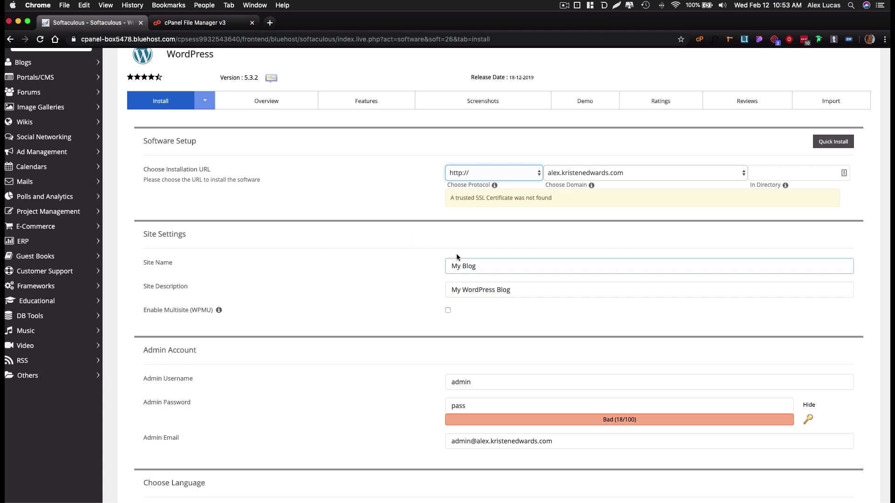
pyautogui.click(470, 263)
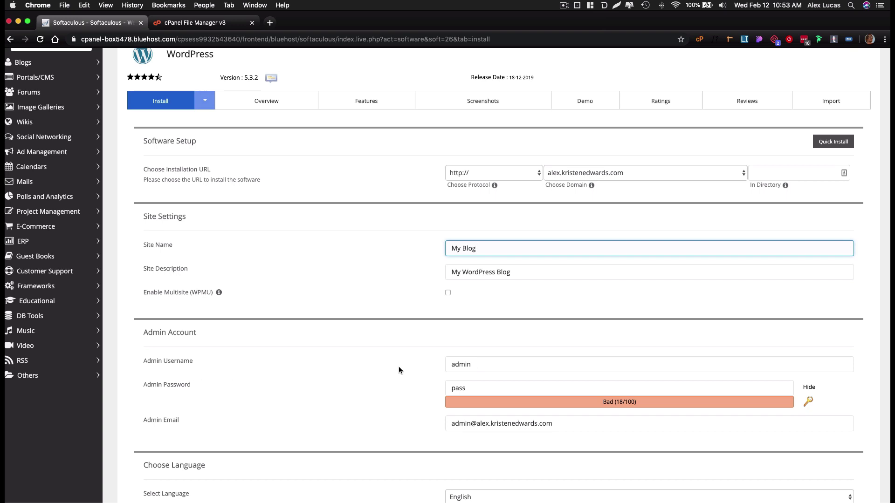
pyautogui.scroll(-4, 398, 367)
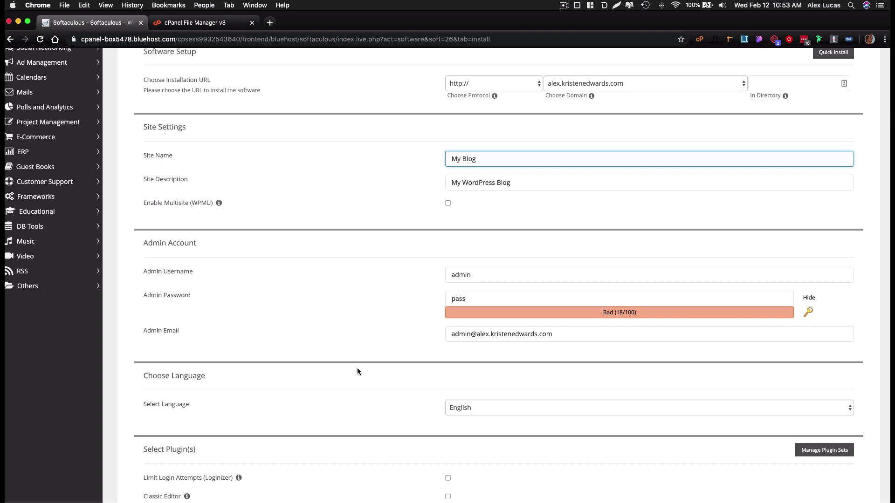
pyautogui.scroll(-3, 395, 284)
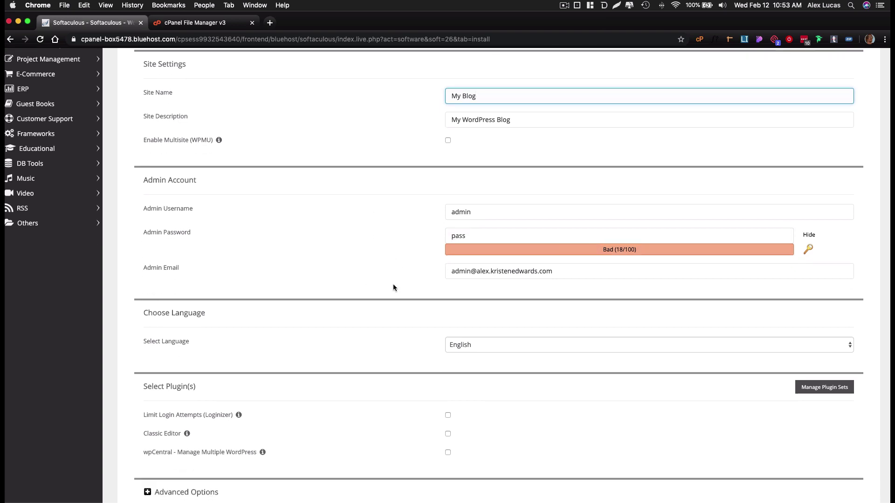
pyautogui.scroll(-3, 398, 290)
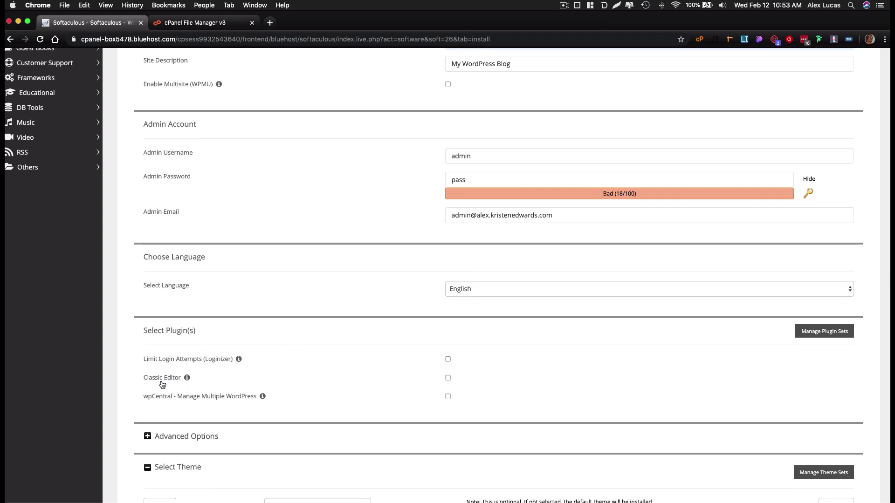
pyautogui.scroll(-8, 312, 326)
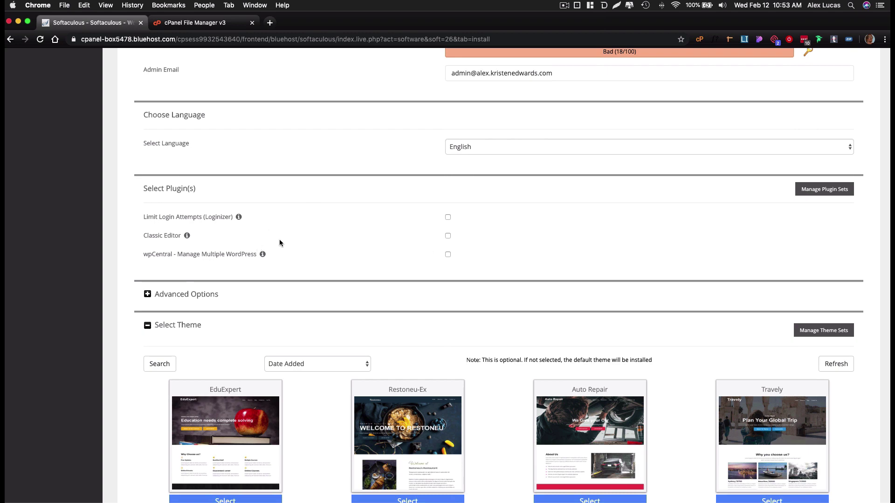
pyautogui.scroll(-10, 413, 225)
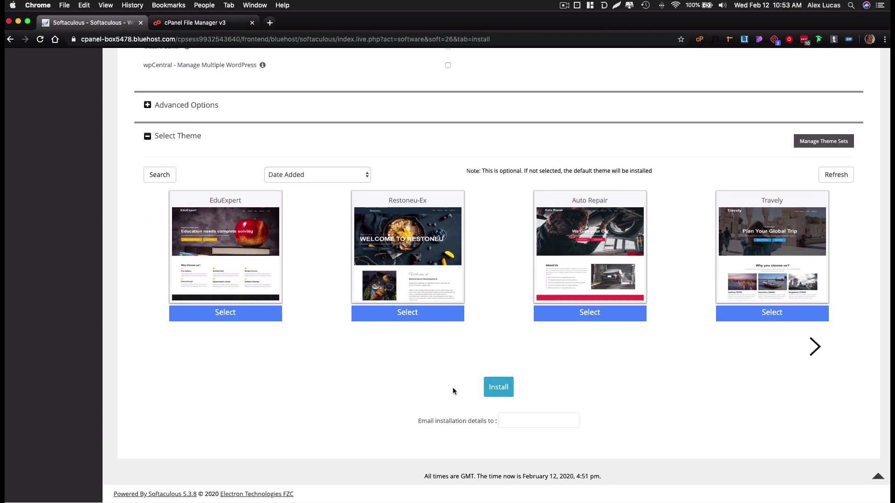
pyautogui.click(498, 387)
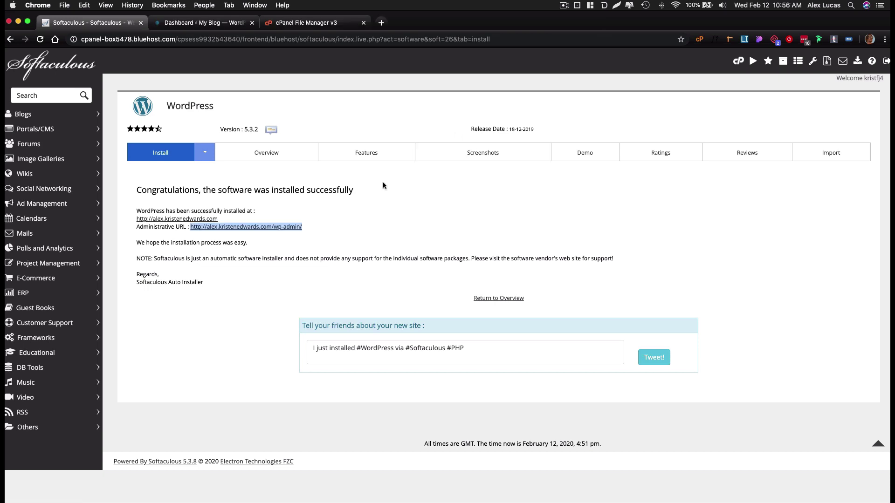
pyautogui.click(288, 239)
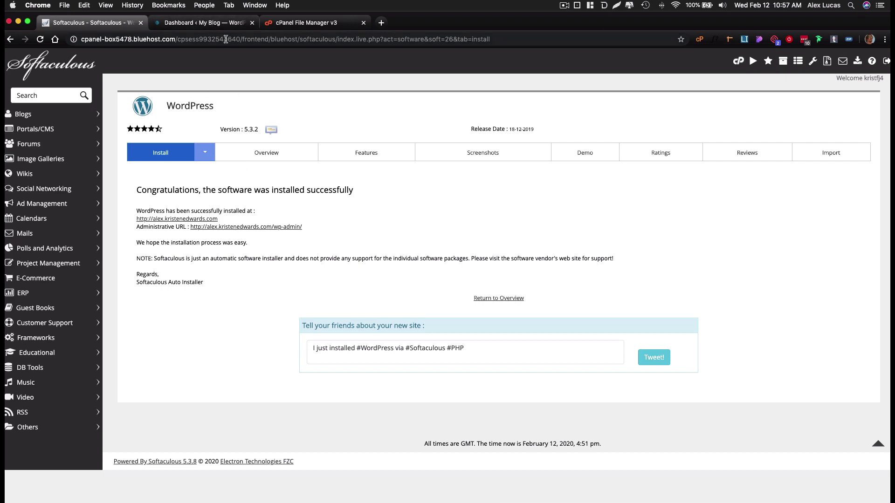
# - View the new My Blog WordPress admin dashboard tab
pyautogui.click(198, 22)
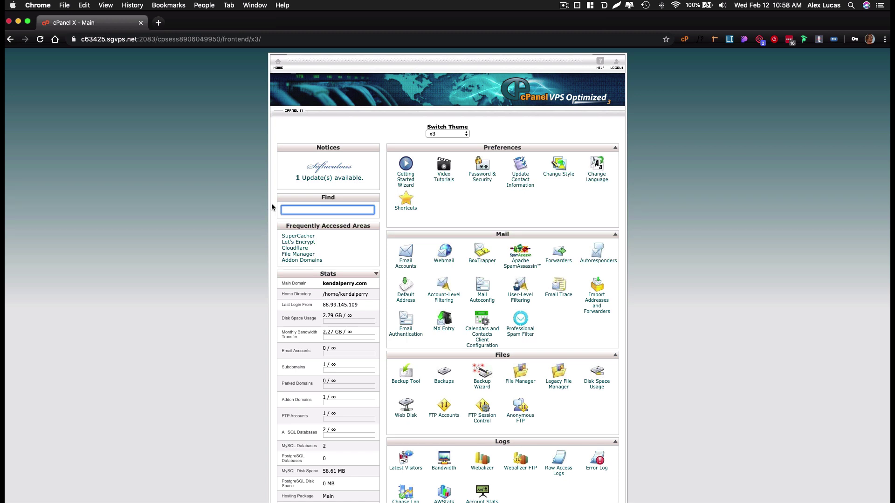
# - Create subdomain alex.kendalperry.com rooted at public_html/alex in SiteGround cPanel, then return home
pyautogui.write('sub')
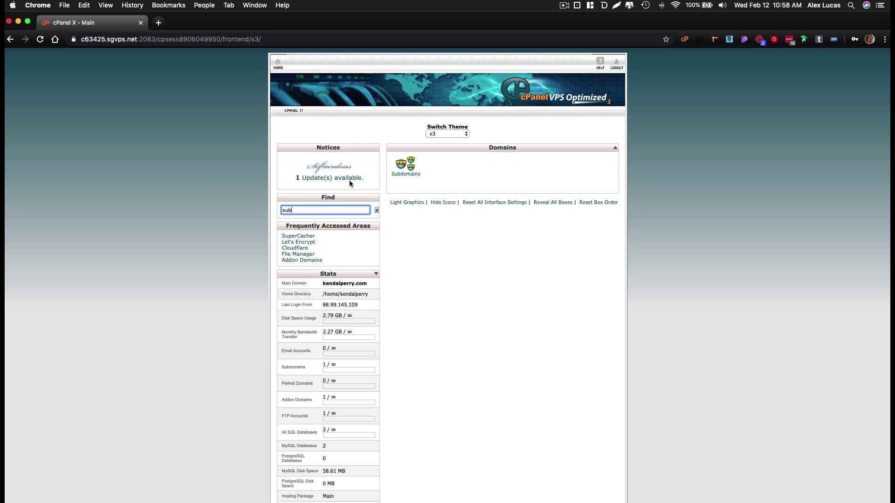
pyautogui.click(400, 168)
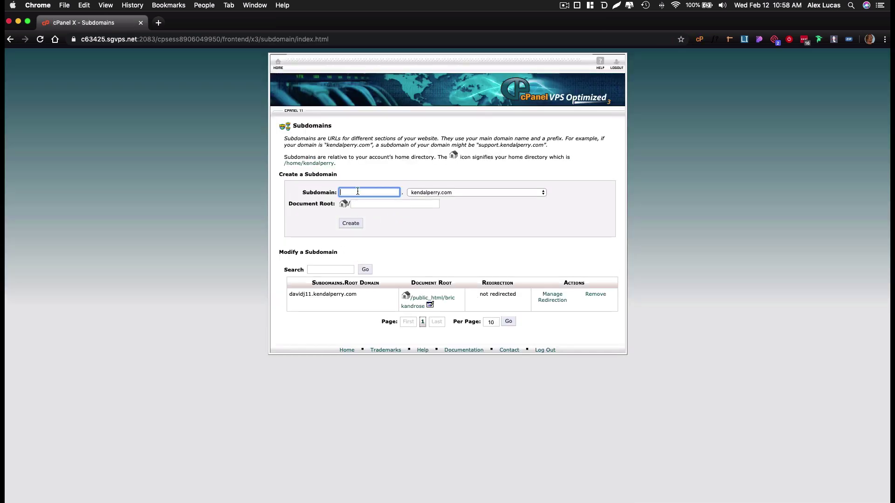
pyautogui.write('al')
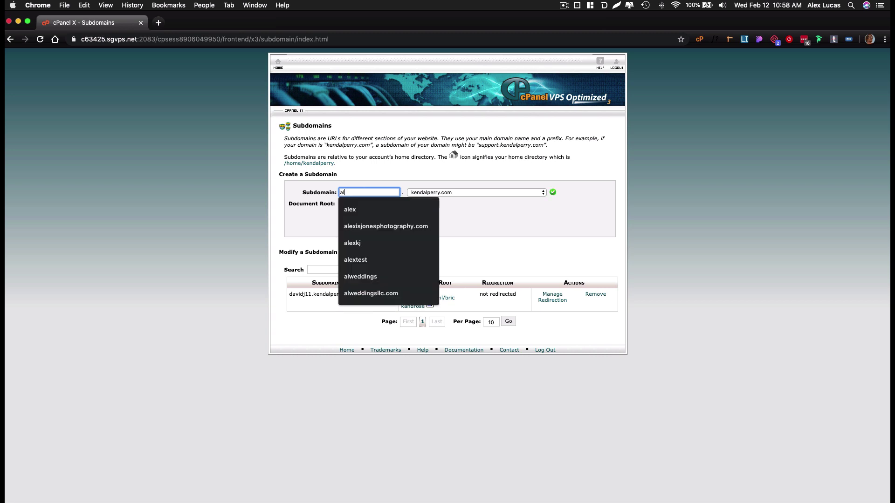
pyautogui.write('ex')
pyautogui.click(300, 234)
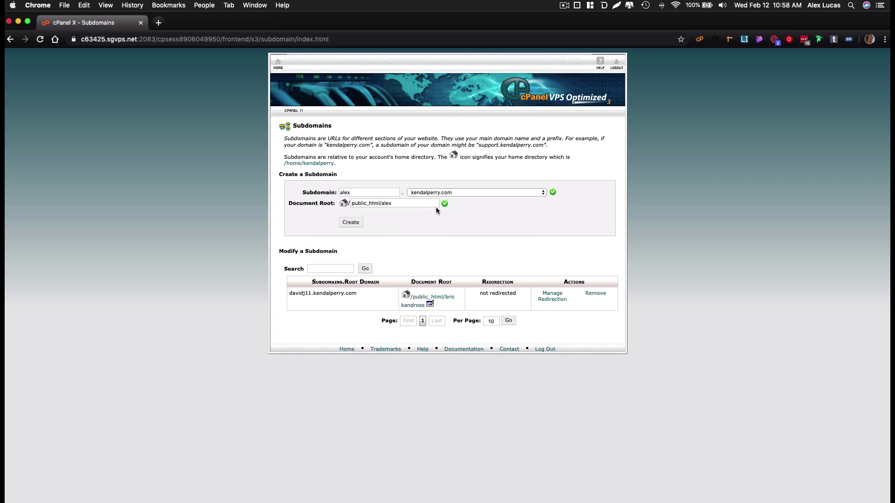
pyautogui.click(352, 223)
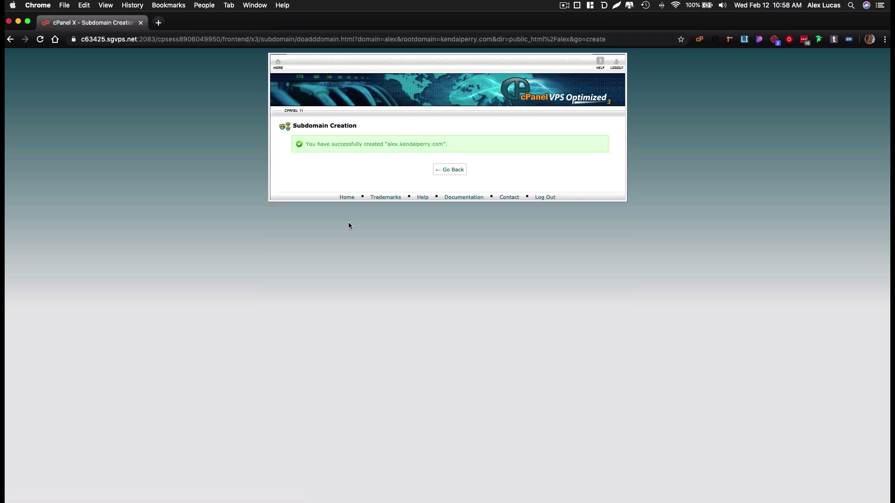
pyautogui.click(453, 171)
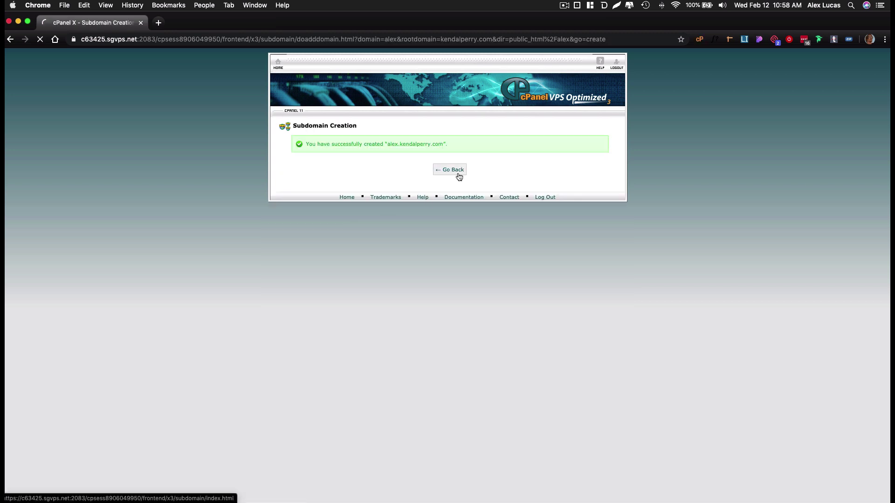
pyautogui.click(280, 70)
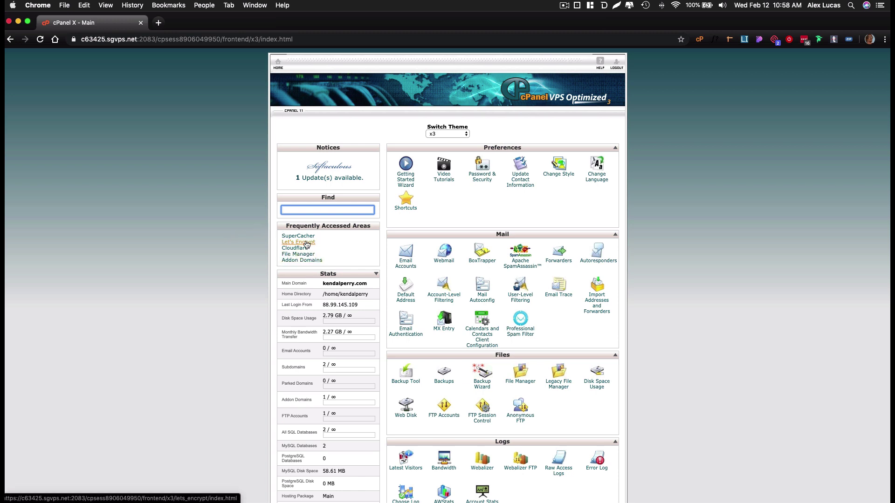
# - Queue a Let's Encrypt SSL certificate for alex.kendalperry.com, then return to the cPanel home page
pyautogui.click(306, 244)
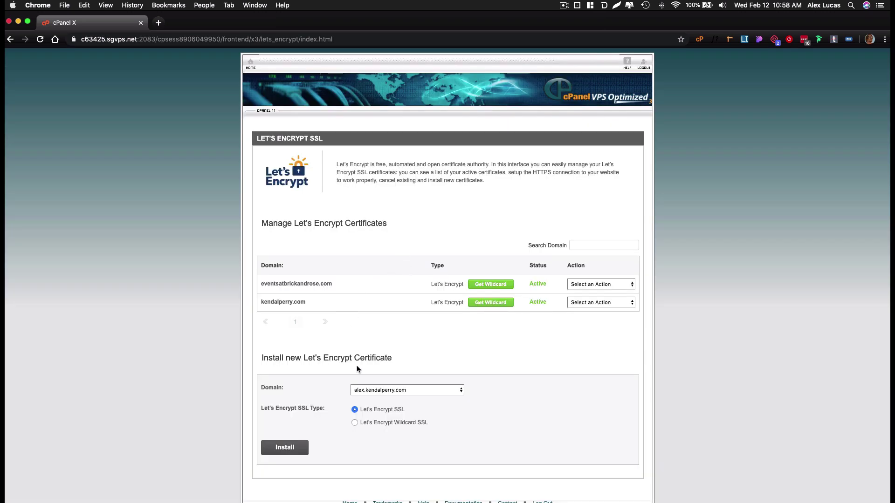
pyautogui.click(285, 450)
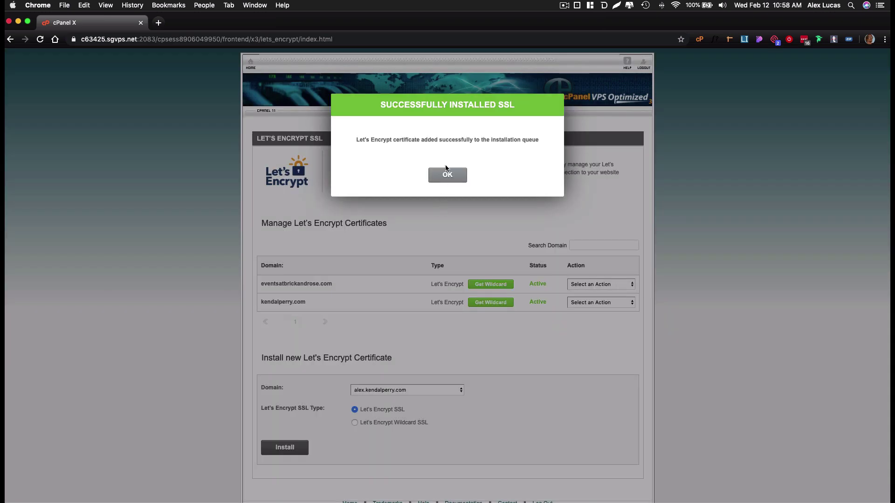
pyautogui.click(446, 174)
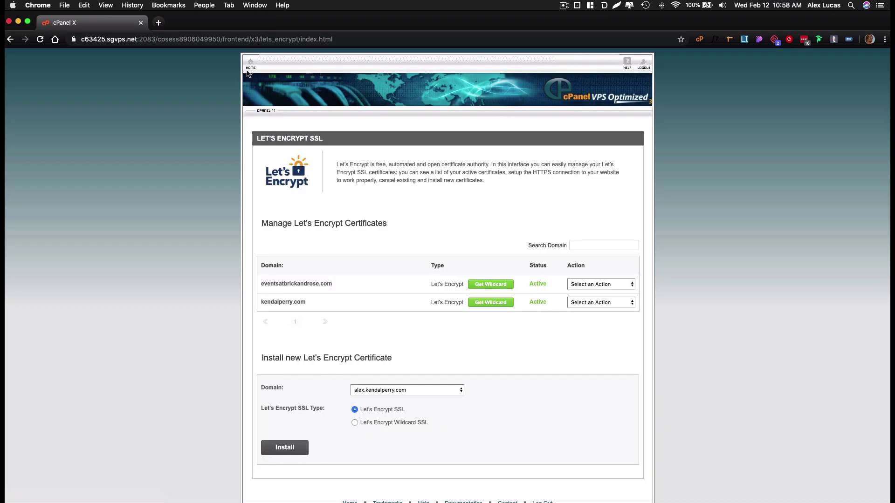
pyautogui.click(250, 68)
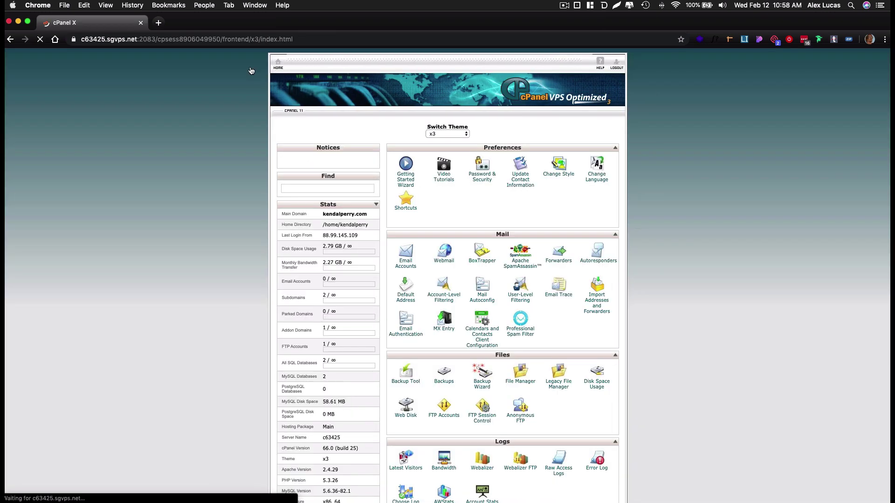
pyautogui.scroll(-10, 497, 245)
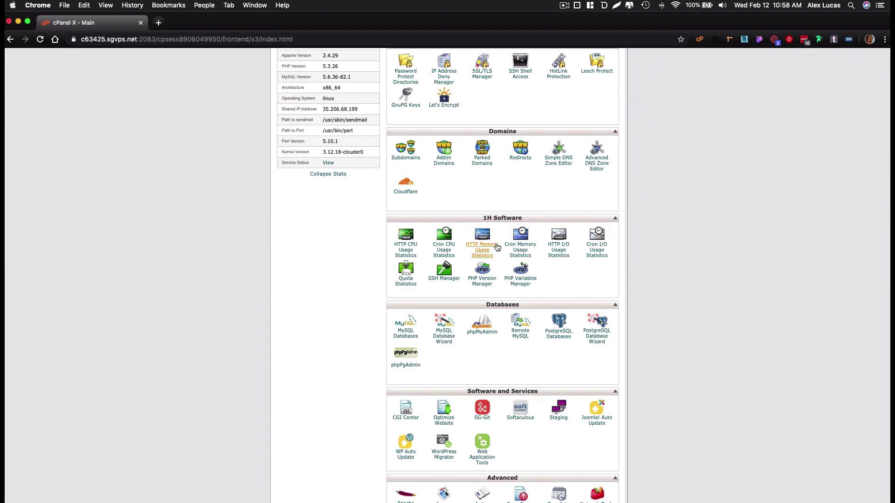
# - Start a Softaculous WordPress install with alex.kendalperry.com as the target domain
pyautogui.click(521, 418)
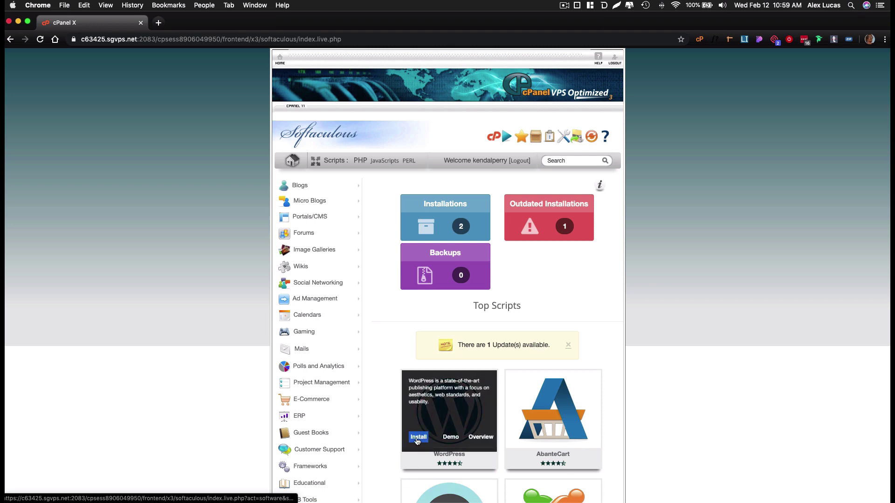
pyautogui.click(418, 438)
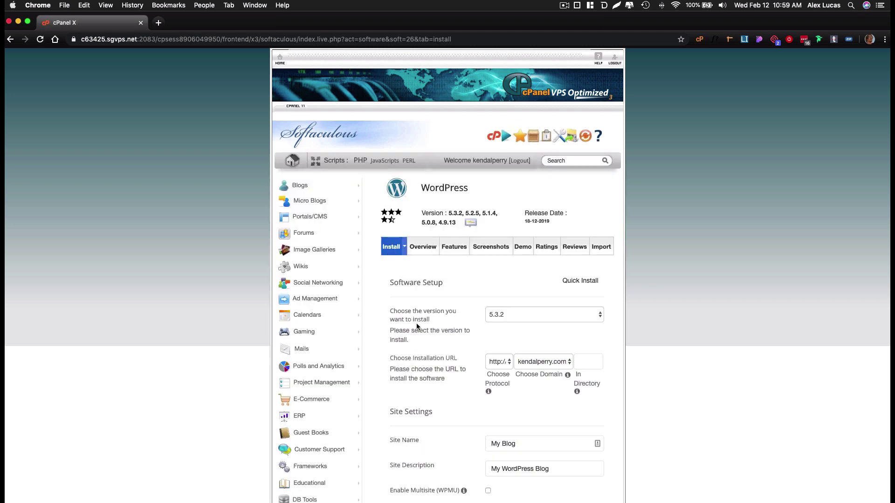
pyautogui.click(543, 361)
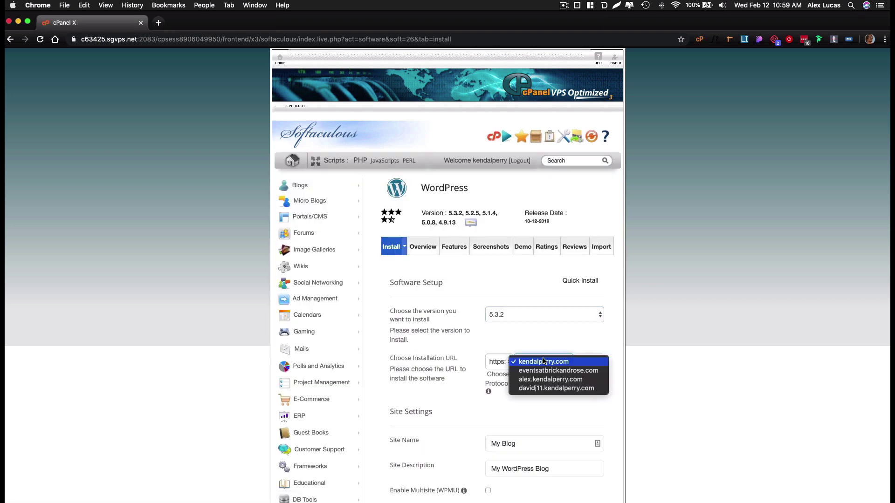
pyautogui.click(549, 380)
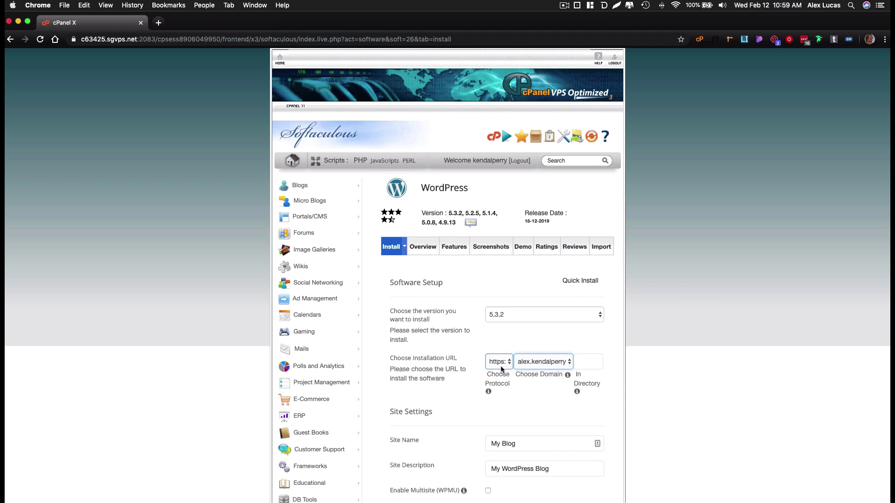
# - Set the install protocol to https and review the form, including the no-trusted-SSL warning
pyautogui.scroll(-3, 454, 352)
pyautogui.scroll(-1, 454, 345)
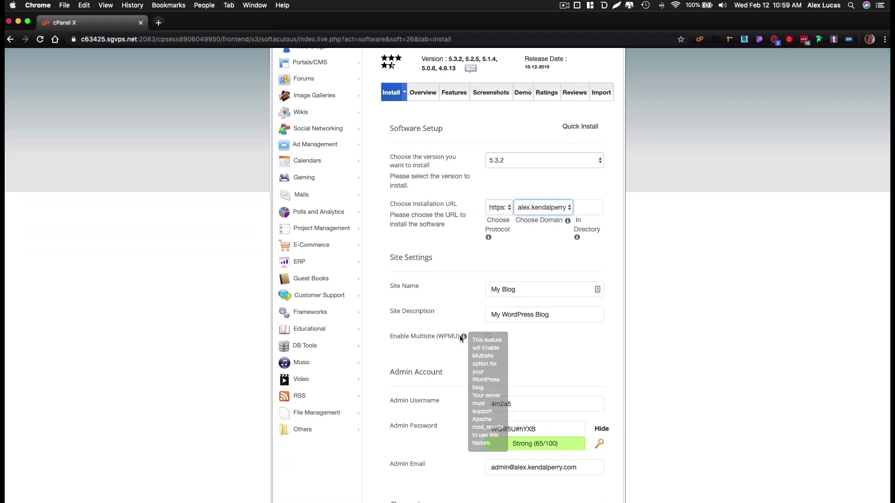
pyautogui.click(516, 367)
pyautogui.click(463, 353)
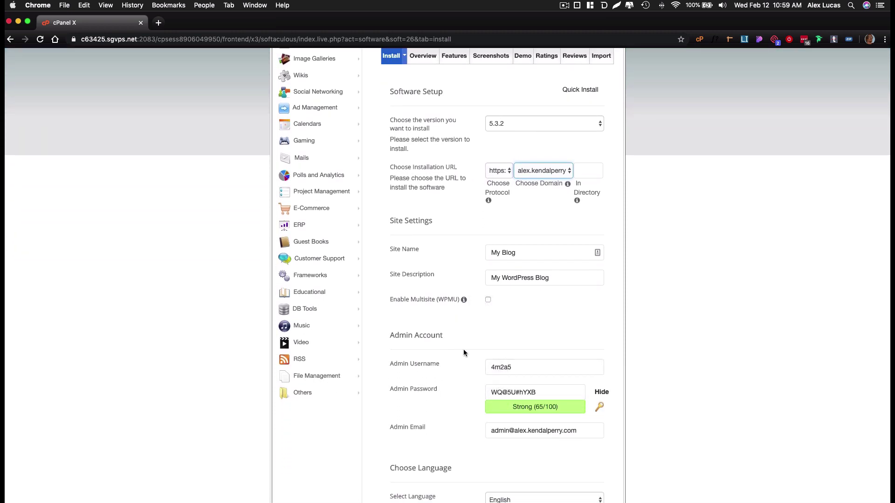
pyautogui.scroll(-5, 429, 300)
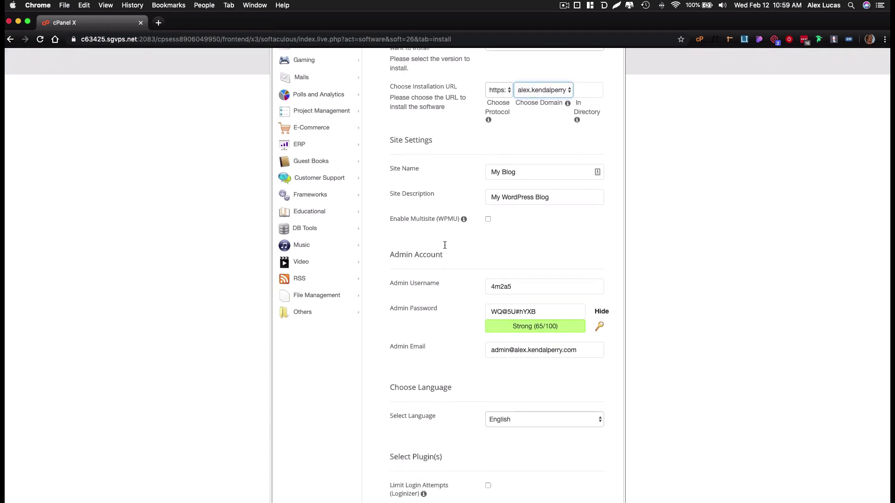
pyautogui.scroll(-2, 472, 307)
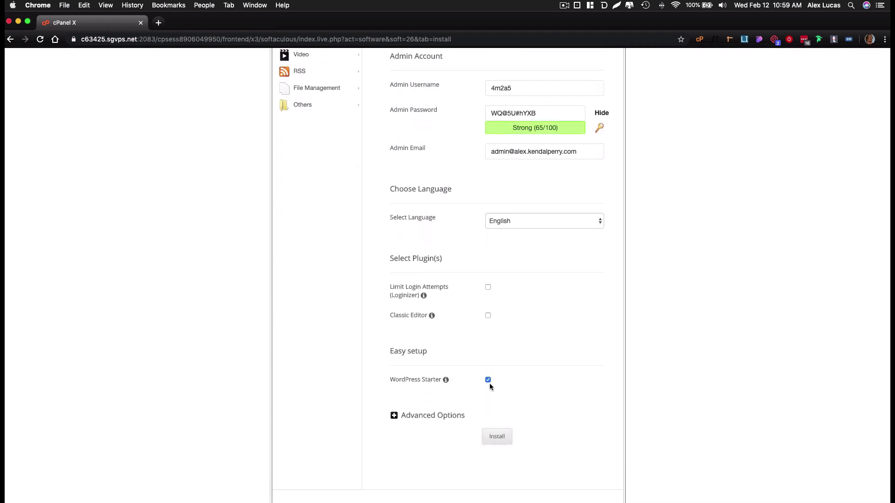
pyautogui.scroll(1, 490, 383)
pyautogui.scroll(-2, 489, 397)
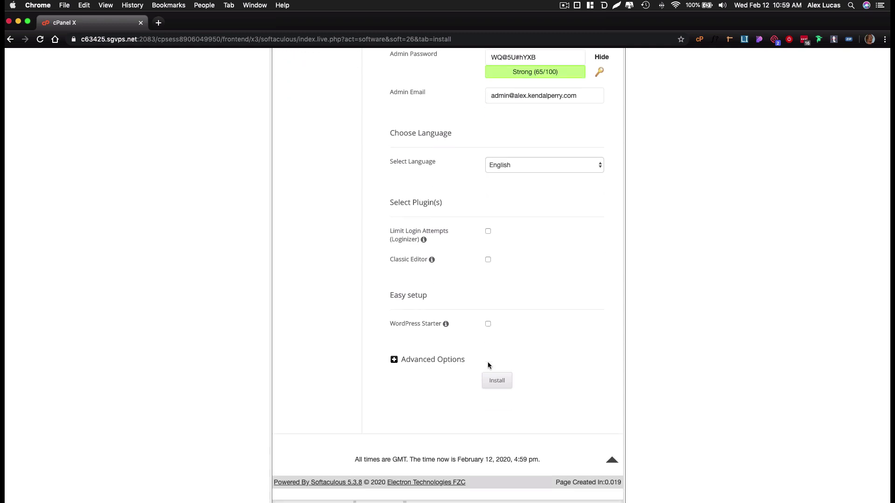
pyautogui.scroll(9, 441, 361)
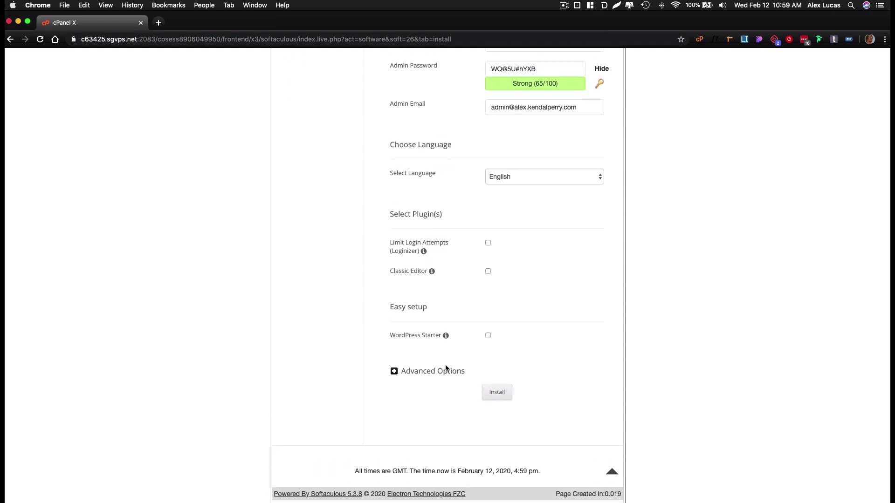
pyautogui.scroll(4, 450, 370)
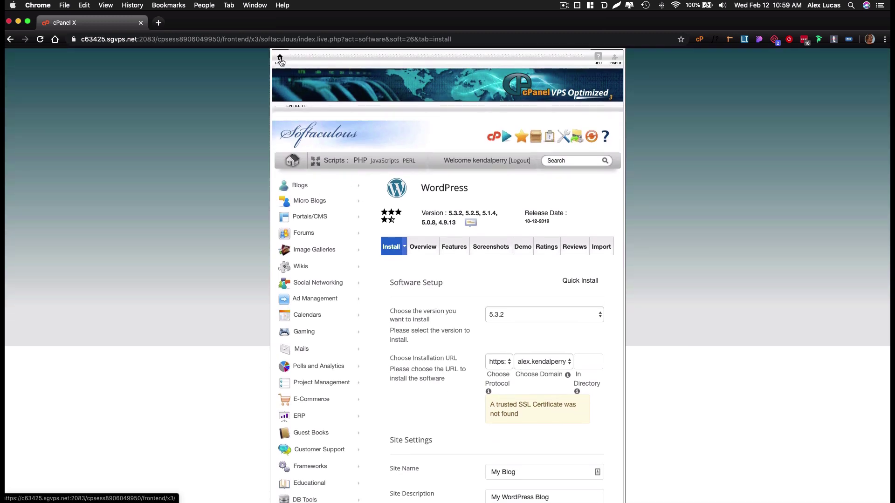
# - Leave the Softaculous WordPress form for the SiteGround cPanel home page
pyautogui.click(280, 59)
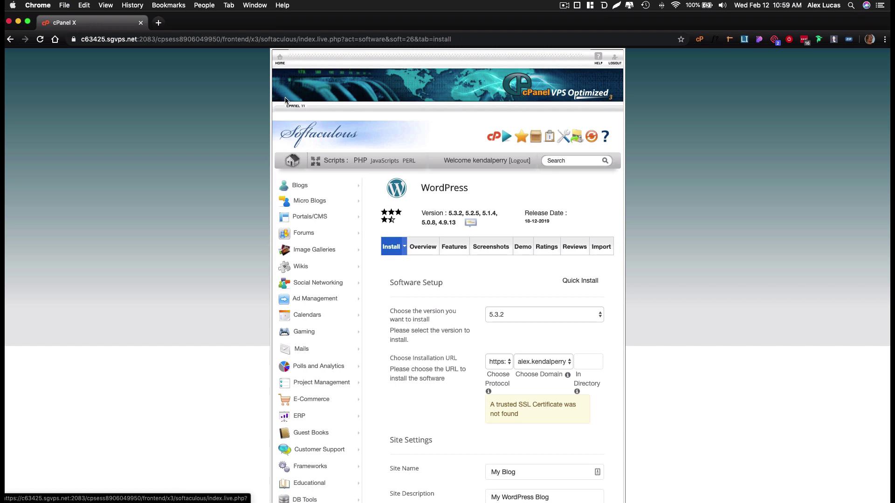